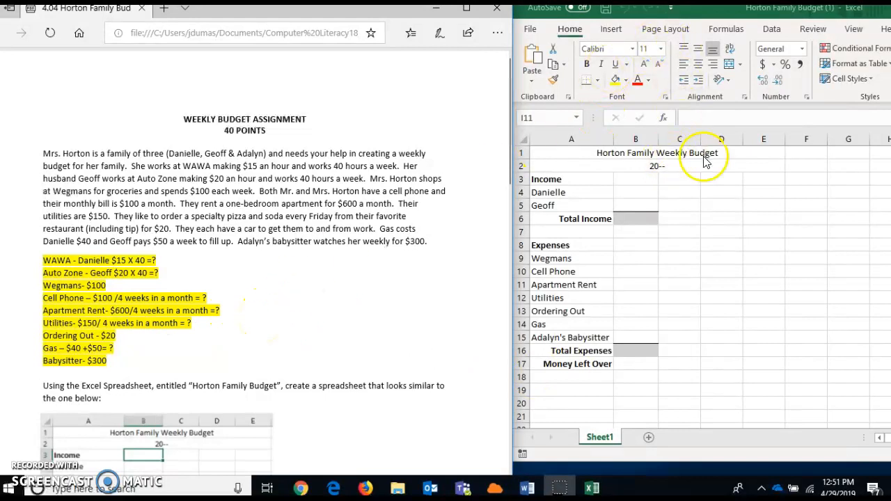
# Calculate the two weekly wages under Income, entering =15*40 in B4 and =20*40 in B5
pyautogui.scroll(-2, 397, 394)
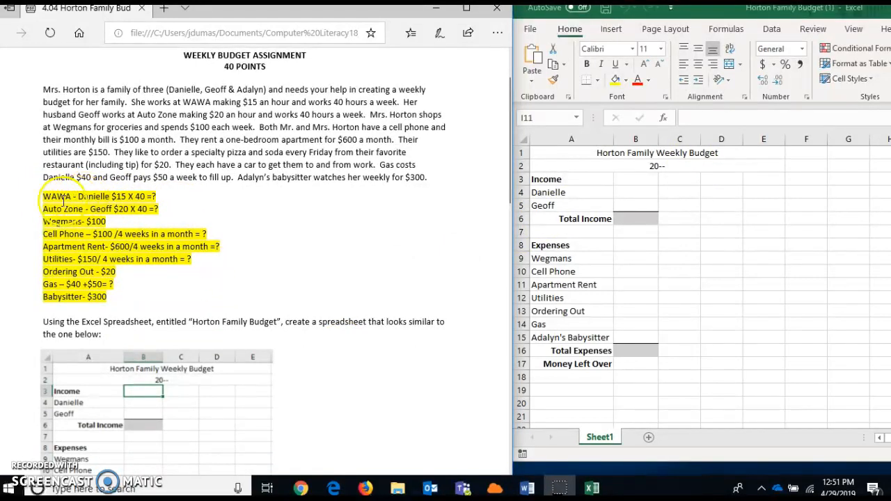
pyautogui.click(625, 195)
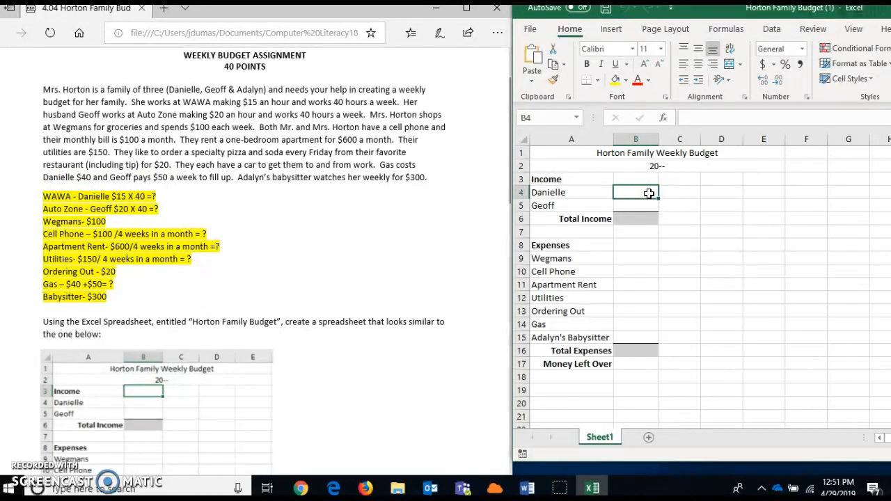
pyautogui.write('=1')
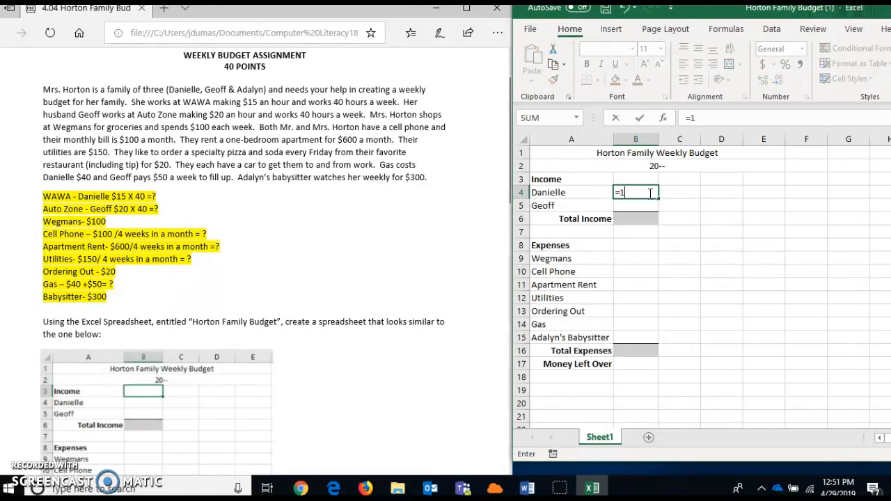
pyautogui.write('5*40')
pyautogui.press('Return')
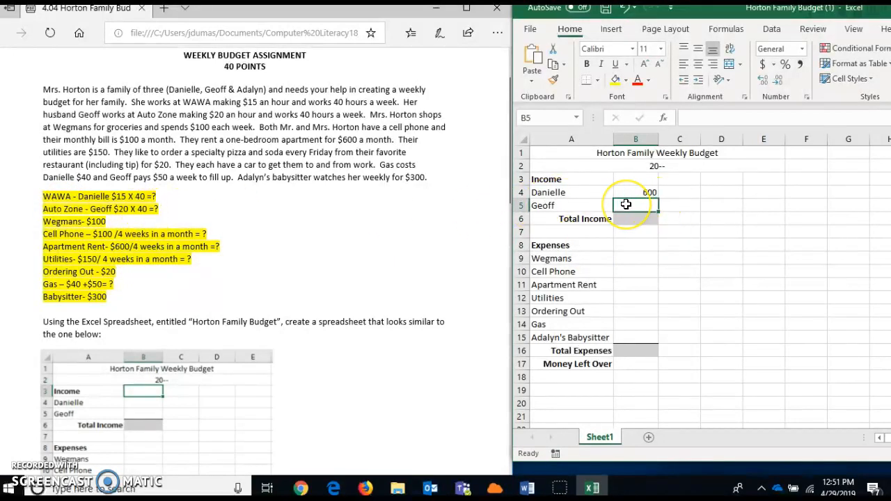
pyautogui.write('=')
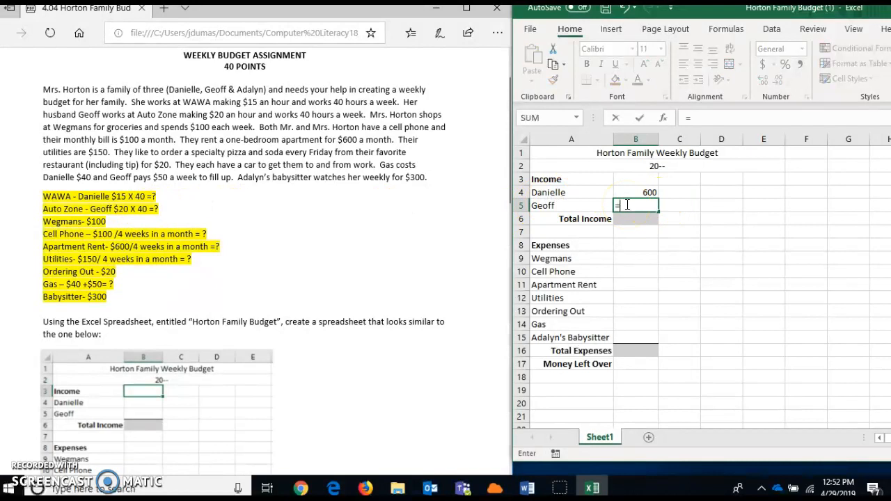
pyautogui.write('20*40')
pyautogui.press('Return')
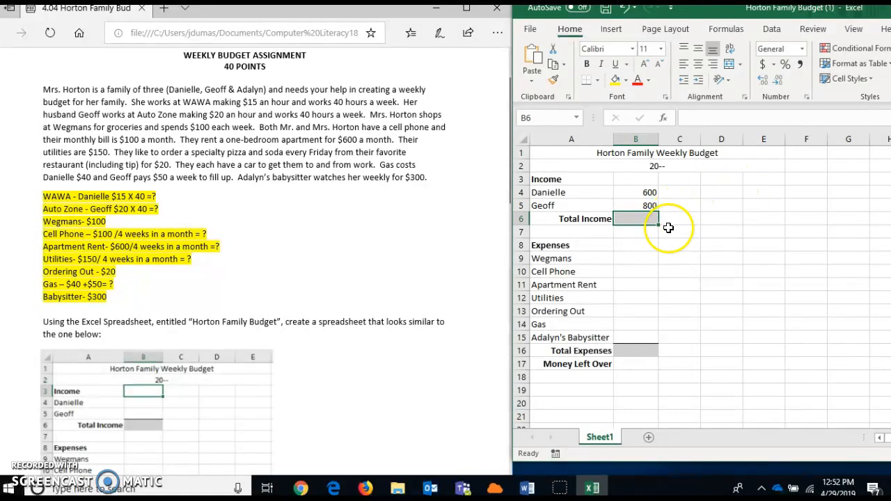
# Calculate Total Income in B6 by adding the two wages with the formula =B4+B5
pyautogui.click(651, 194)
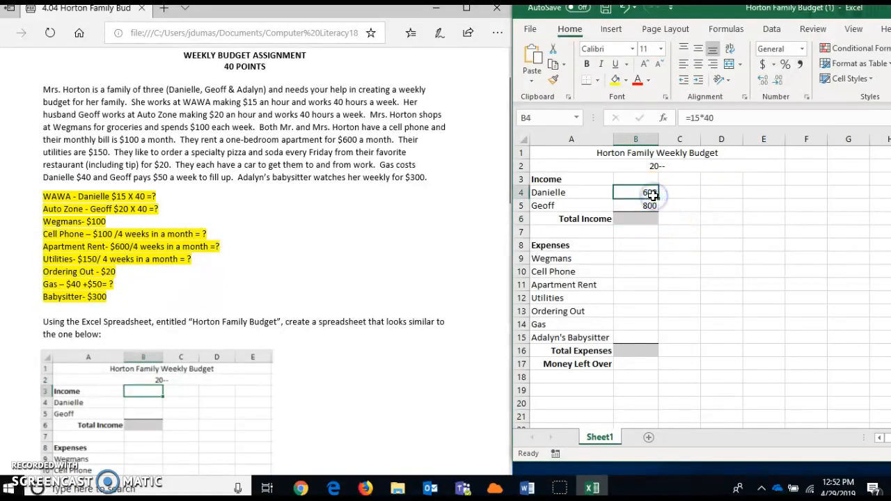
pyautogui.click(649, 205)
pyautogui.click(646, 220)
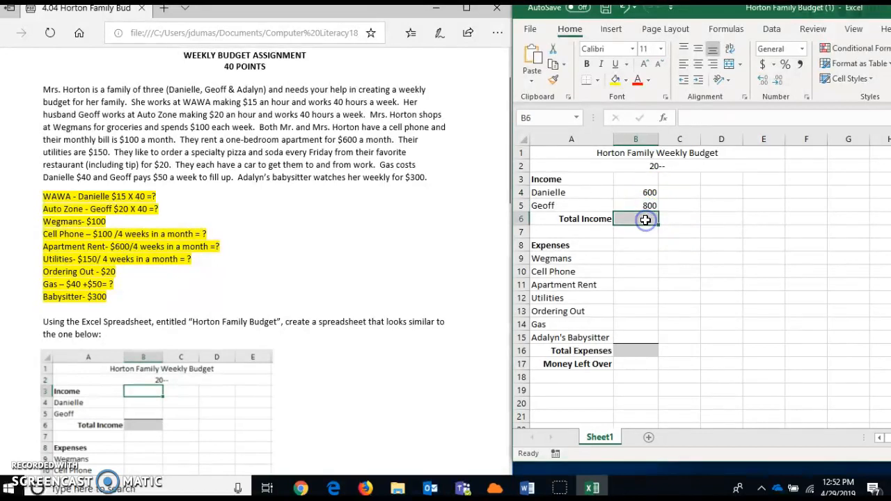
pyautogui.write('=')
pyautogui.click(646, 192)
pyautogui.write('+')
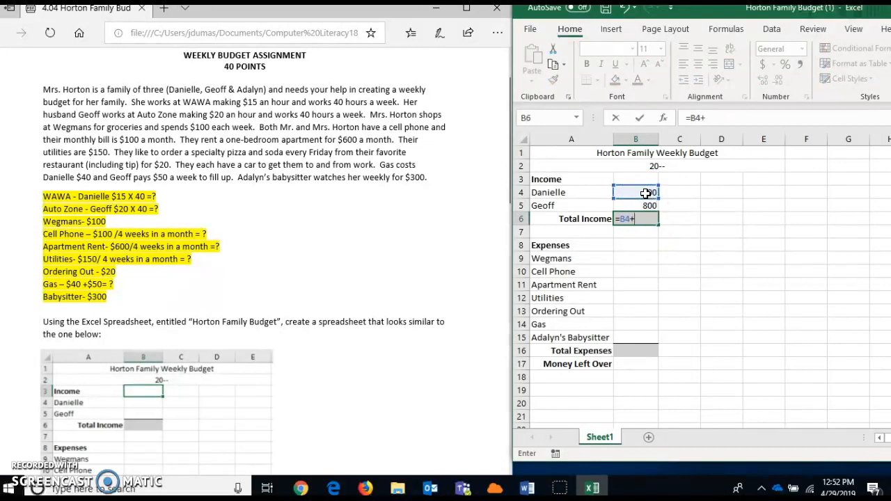
pyautogui.click(652, 206)
pyautogui.press('Return')
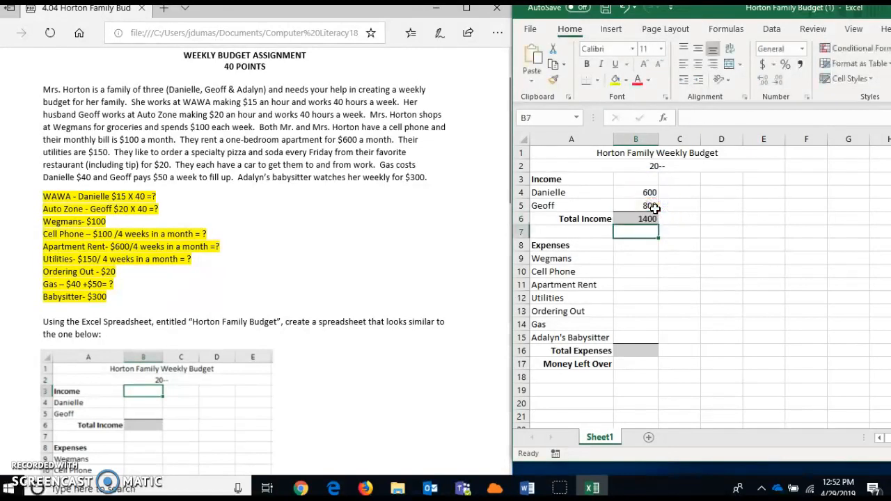
pyautogui.click(653, 218)
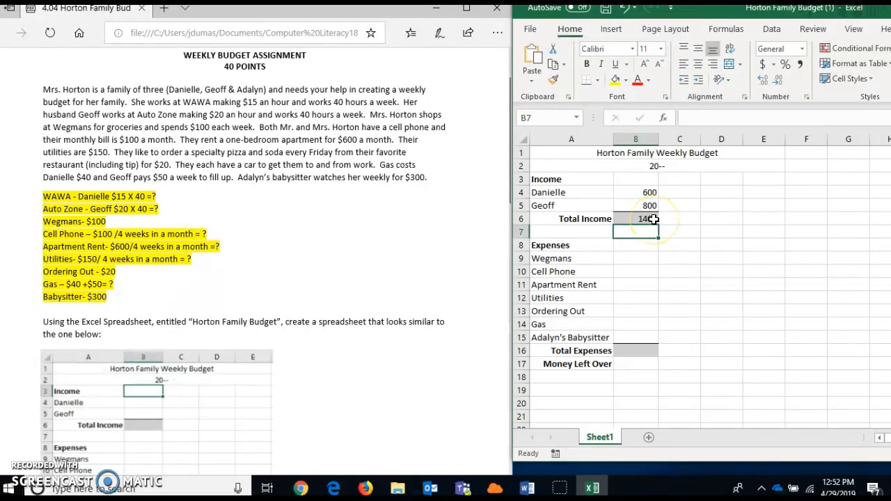
# Enter 100 for Wegmans in B9 and the weekly Cell Phone cost =100/4 in B10
pyautogui.click(637, 259)
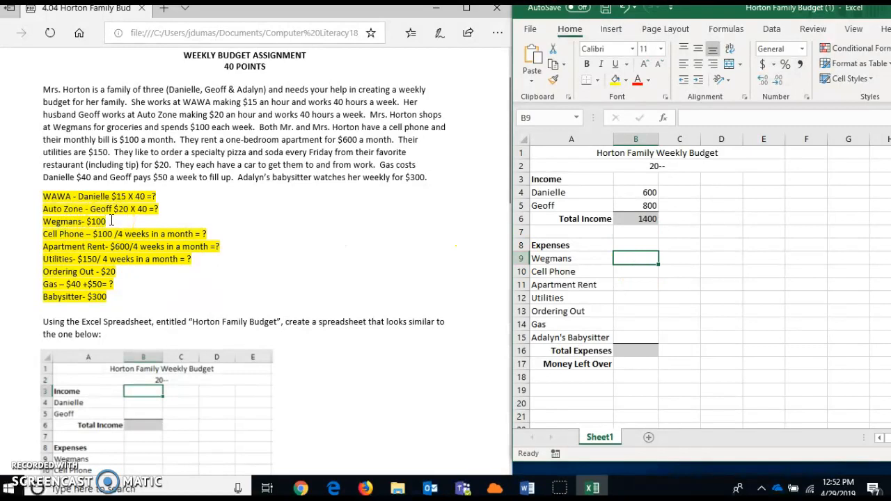
pyautogui.doubleClick(638, 261)
pyautogui.write('100')
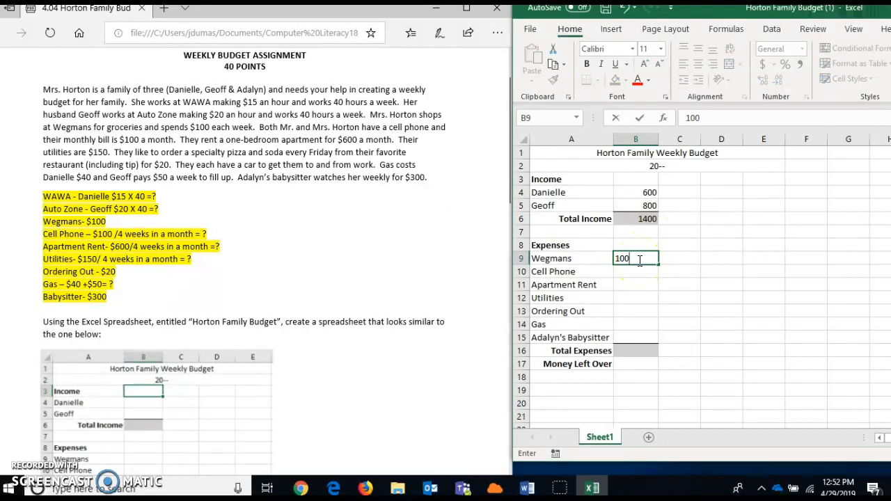
pyautogui.press('Return')
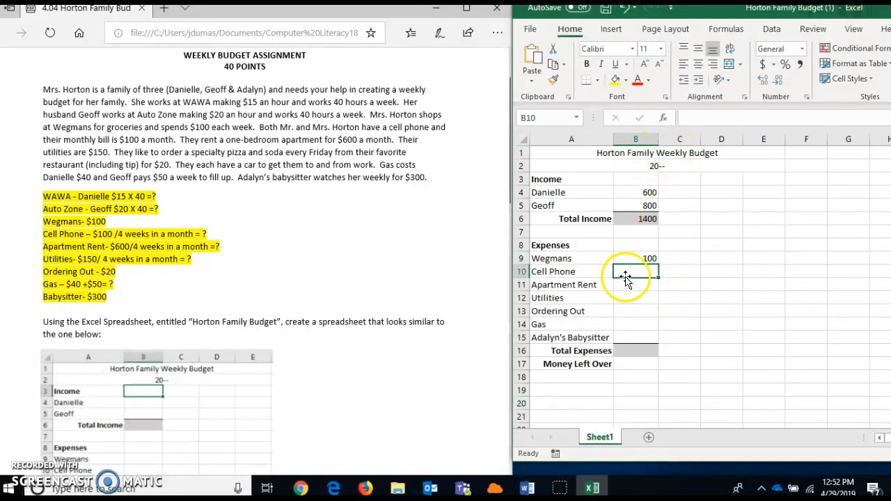
pyautogui.write('=10')
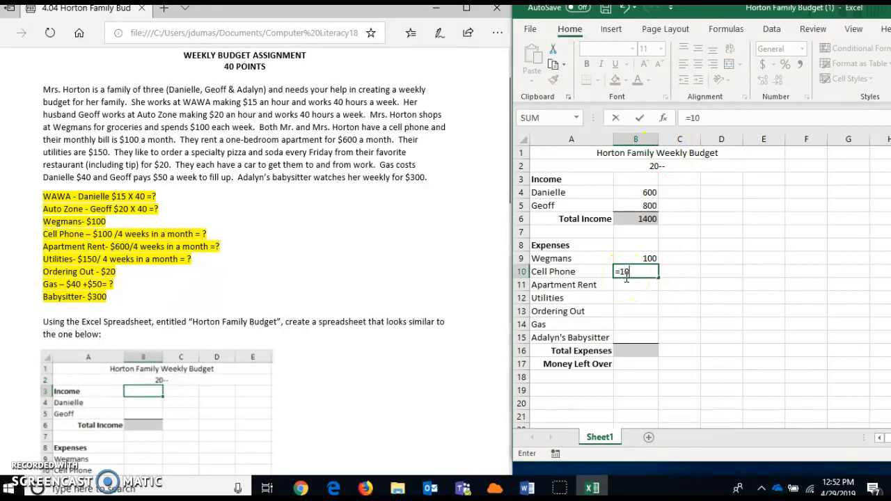
pyautogui.write('0/4')
pyautogui.press('Return')
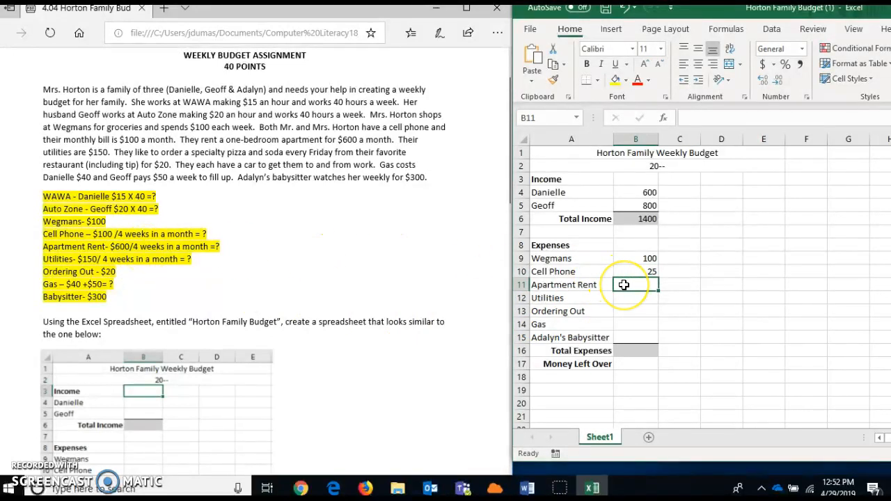
# Enter the weekly Apartment Rent as =600/4 in B11 and the weekly Utilities as =150/4 in B12
pyautogui.write('=6')
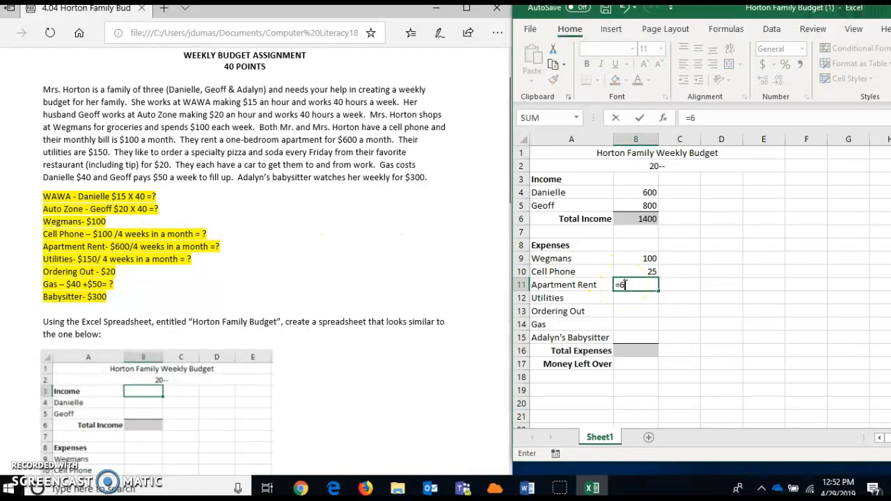
pyautogui.write('00/4')
pyautogui.press('Return')
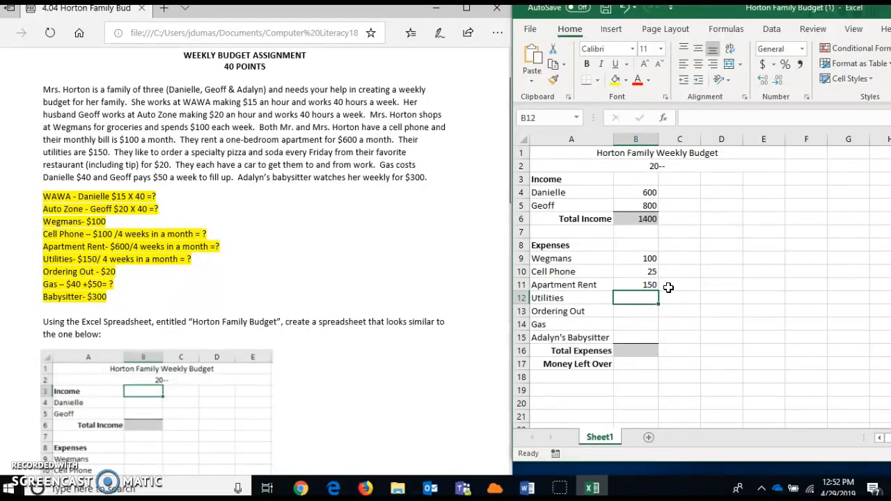
pyautogui.click(638, 300)
pyautogui.write('=150/4')
pyautogui.press('Return')
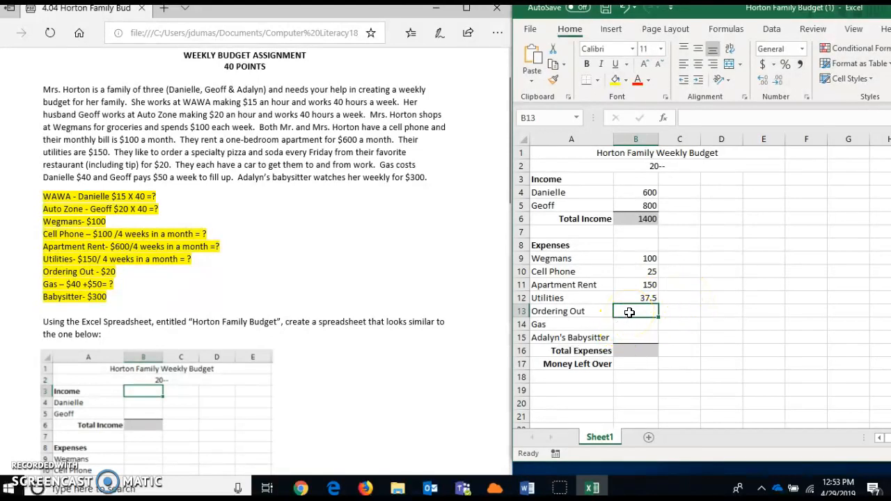
# Fill the remaining expense amounts in B13:B15 with 20 for Ordering Out, =40+50 for Gas and 300 for the babysitter
pyautogui.write('20')
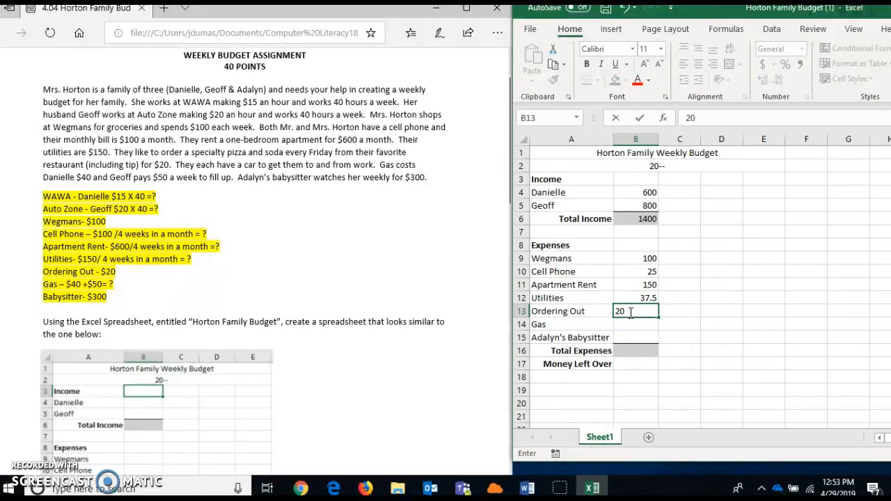
pyautogui.press('Return')
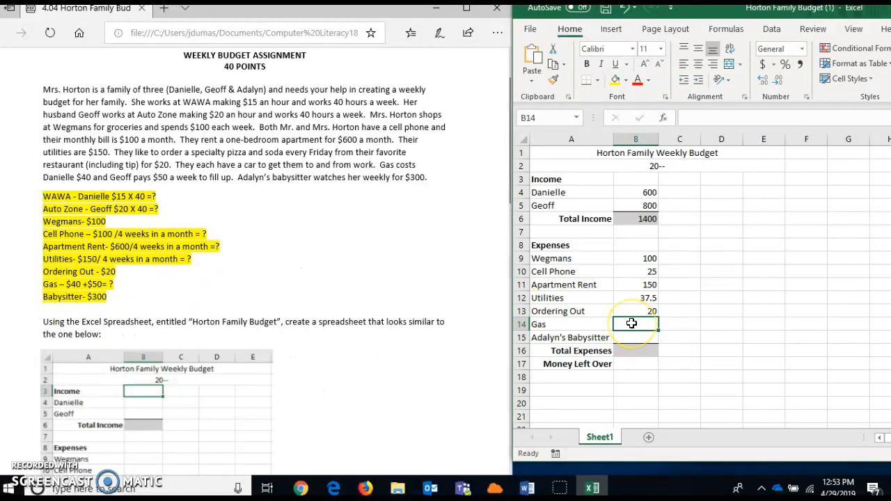
pyautogui.write('=')
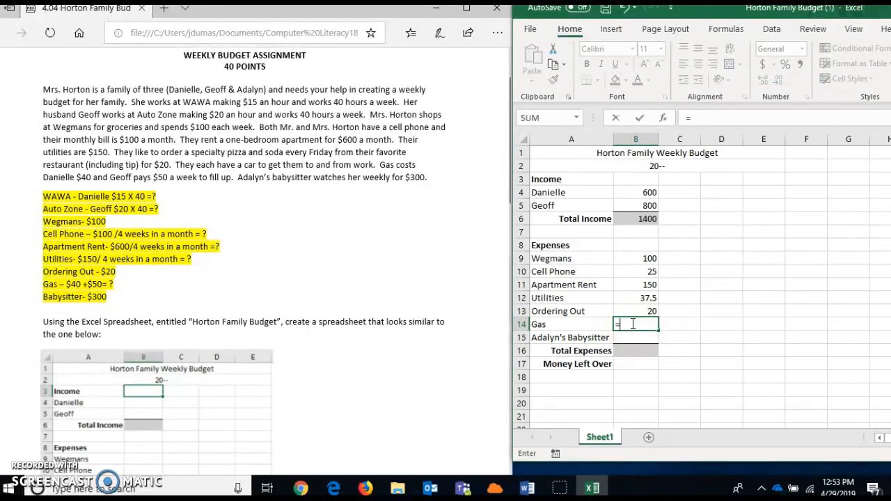
pyautogui.write('40+50')
pyautogui.press('Return')
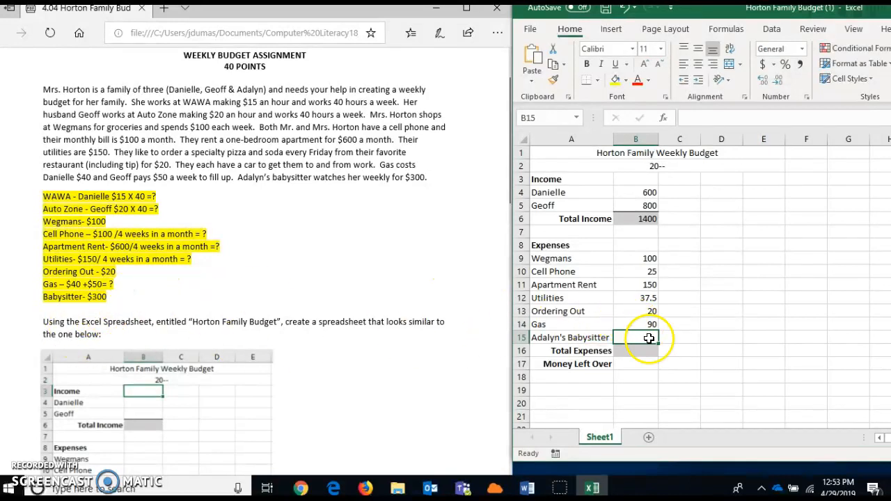
pyautogui.write('300')
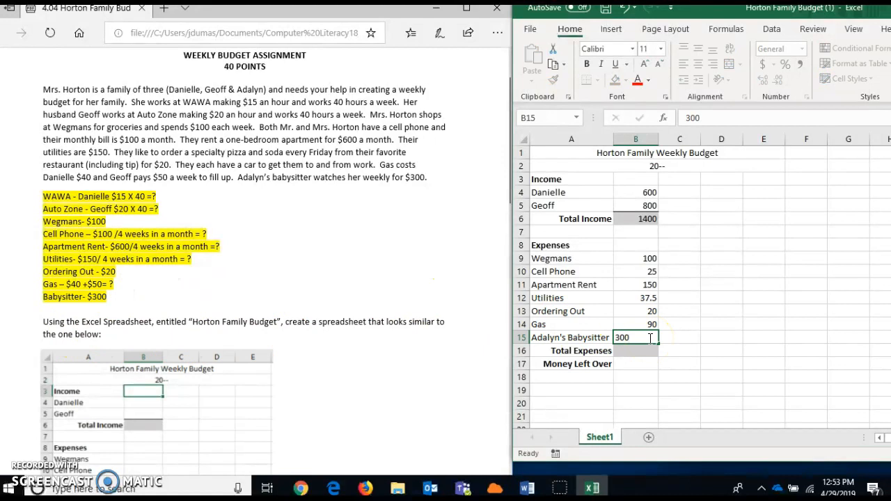
pyautogui.press('Return')
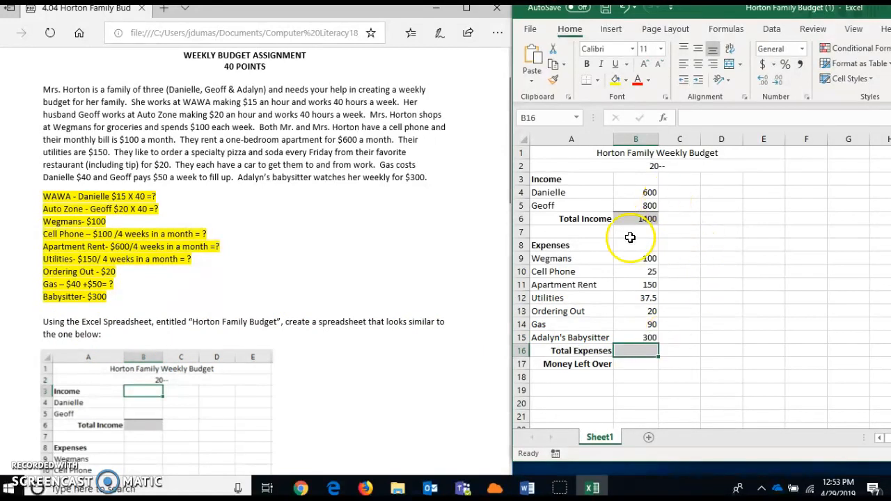
# Following the assignment's directions, calculate Total Expenses in B16 with a SUM of B9:B15
pyautogui.scroll(-3, 251, 257)
pyautogui.scroll(-4, 253, 259)
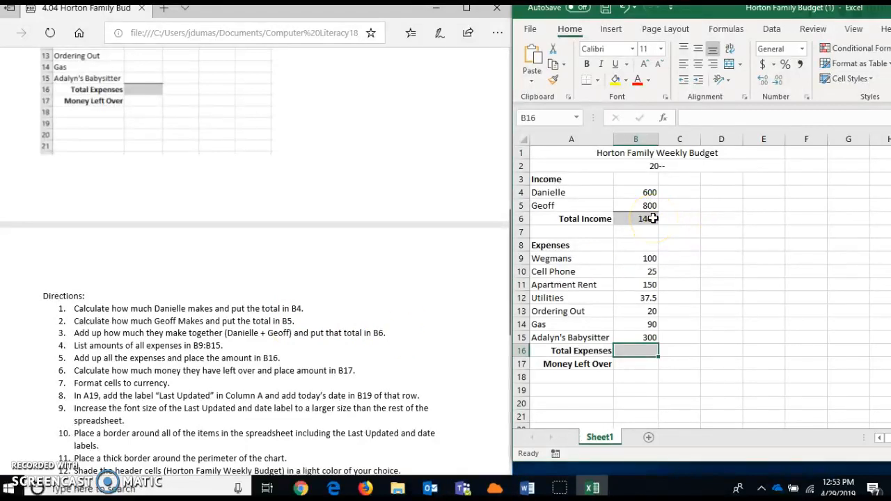
pyautogui.click(240, 350)
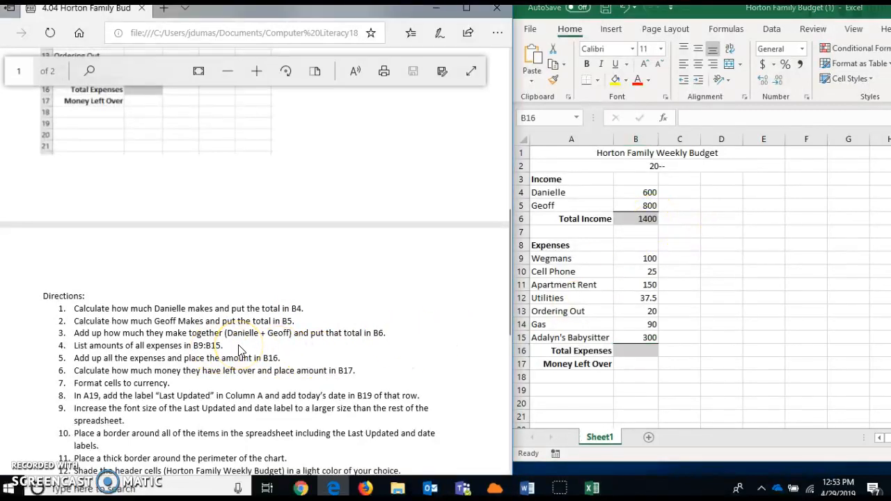
pyautogui.scroll(-3, 240, 350)
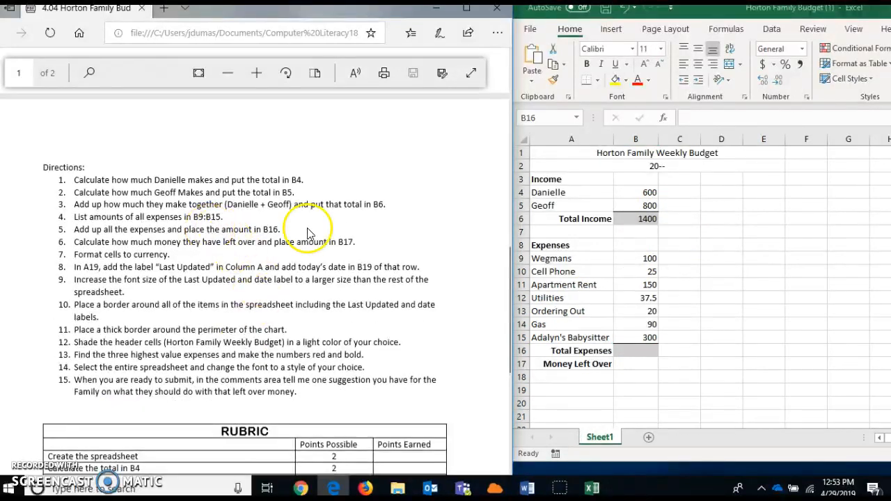
pyautogui.click(647, 351)
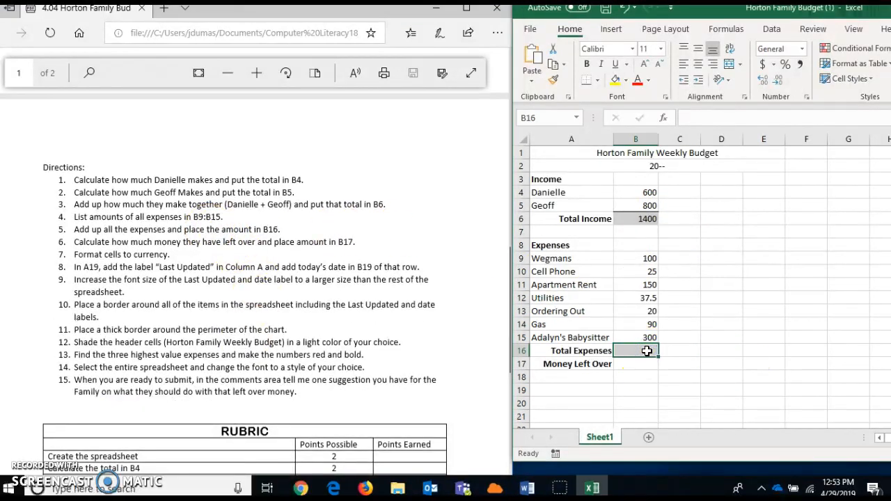
pyautogui.write('=sum(')
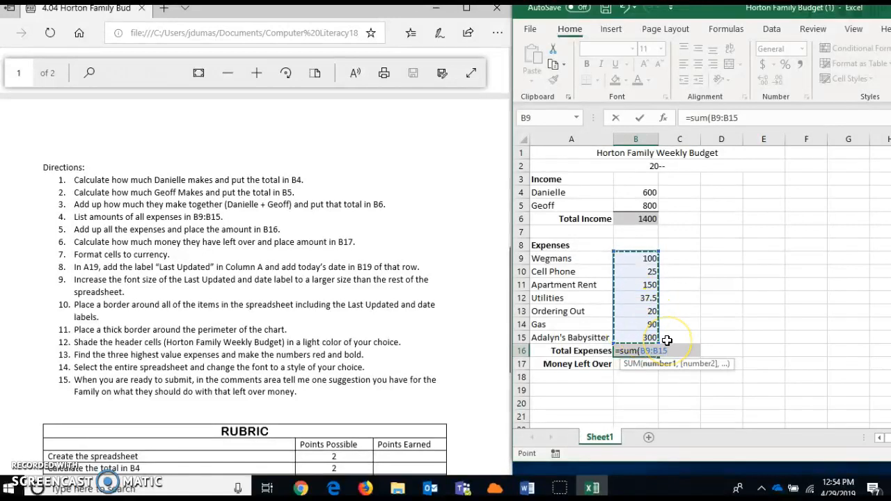
pyautogui.press('Return')
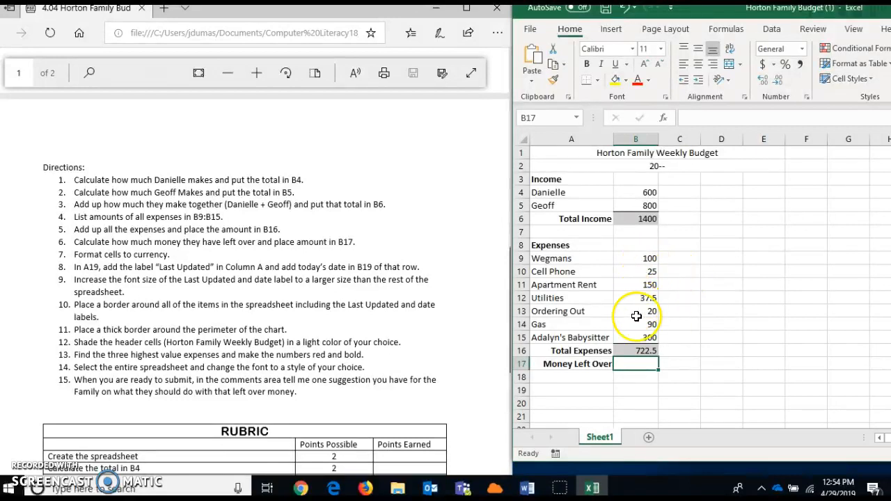
# Calculate Money Left Over in B17 by subtracting total expenses from total income with =B6-B16
pyautogui.click(638, 367)
pyautogui.write('=')
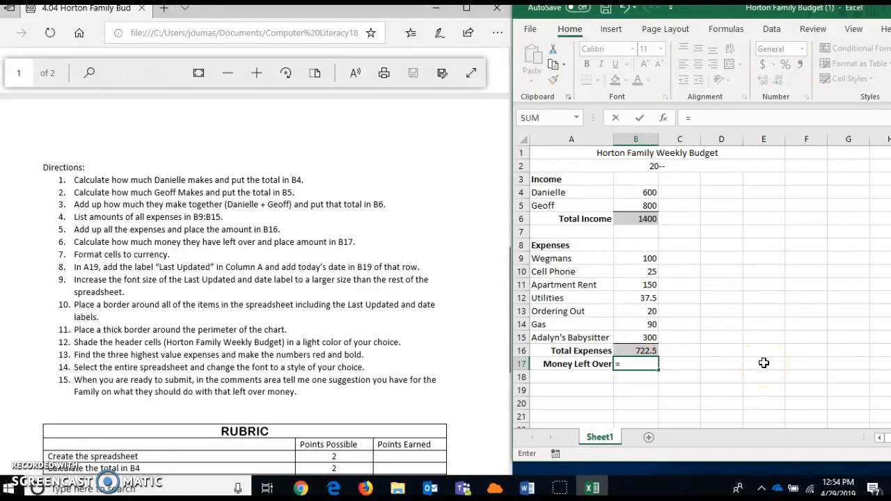
pyautogui.click(645, 218)
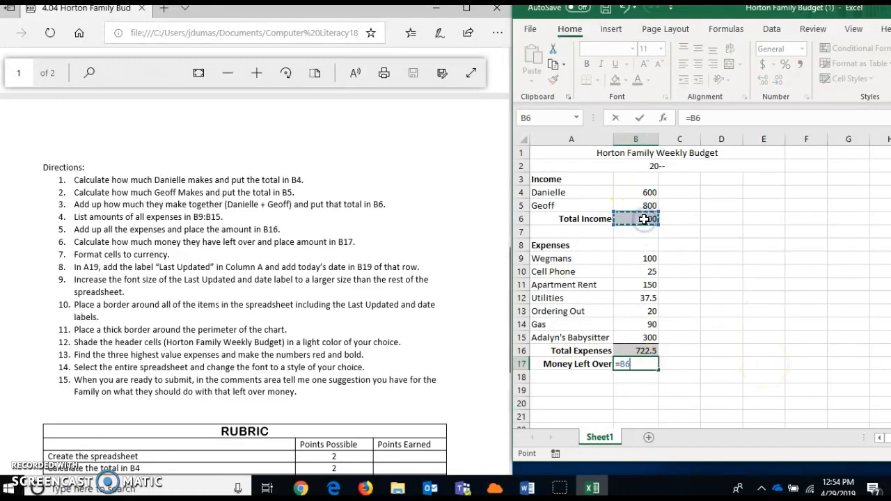
pyautogui.write('-')
pyautogui.click(648, 352)
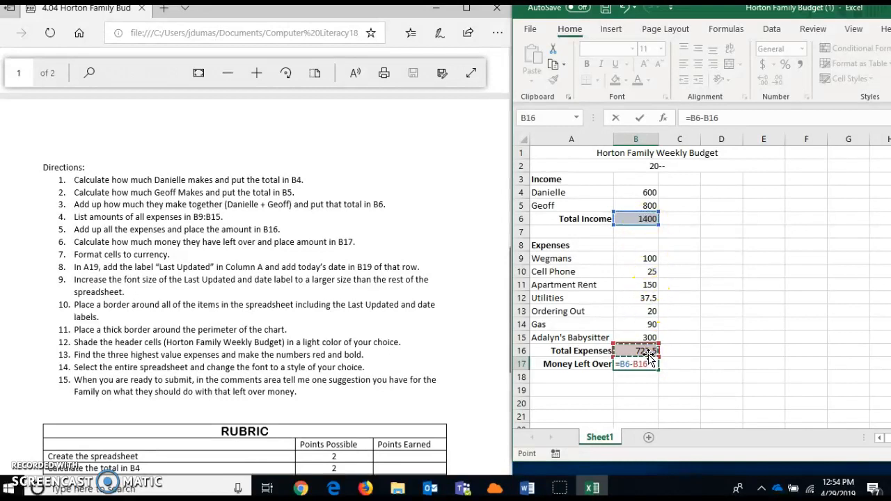
pyautogui.press('Return')
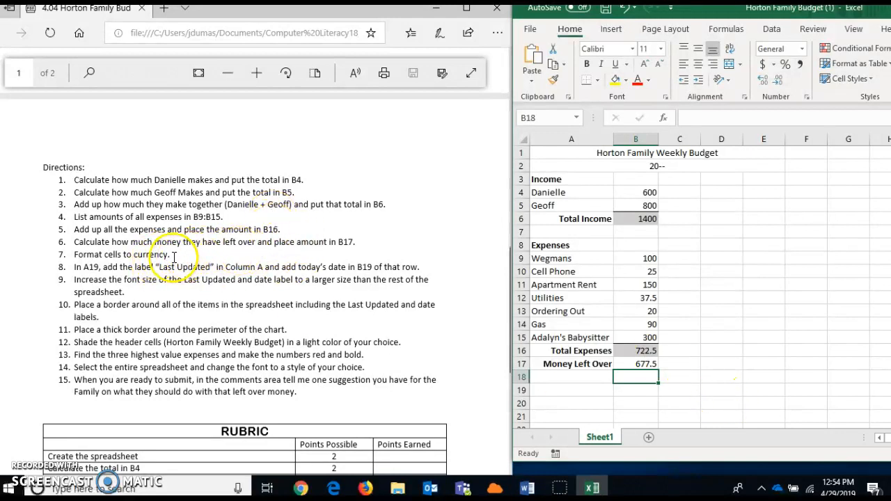
# Format the income and expense amounts in B4:B17 as currency with dollar signs and two decimals
pyautogui.moveTo(633, 192); pyautogui.dragTo(656, 365)
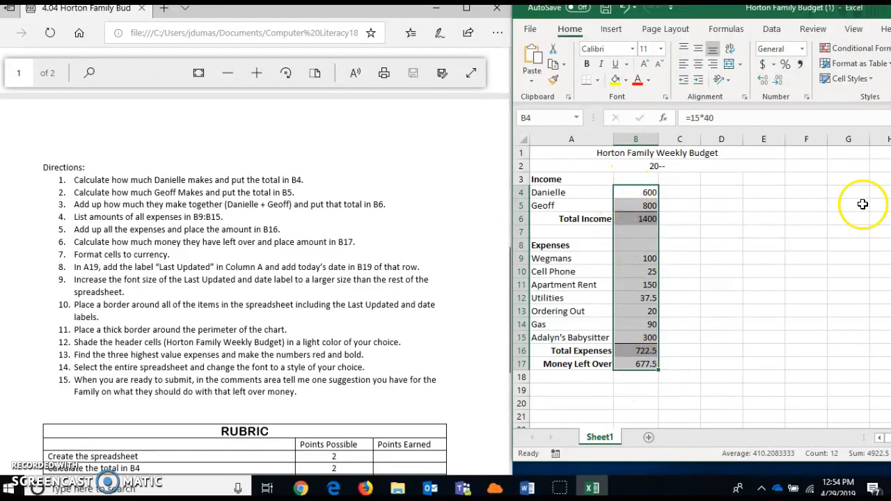
pyautogui.click(764, 66)
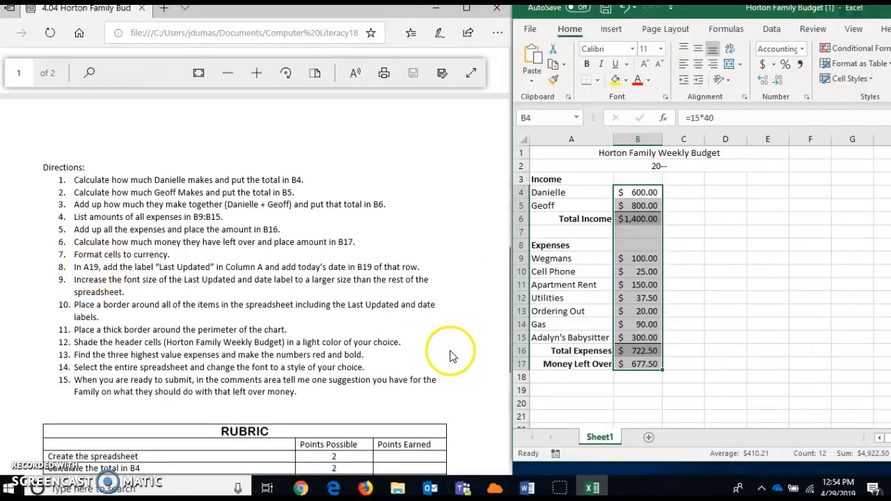
# Add the label "Last Updated" in A19 and the date 4/29/19 in B19
pyautogui.click(542, 390)
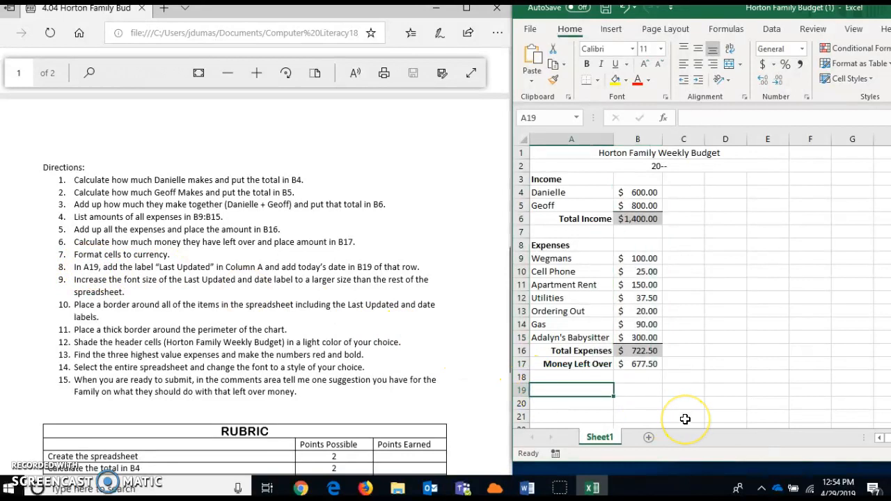
pyautogui.write('Last Updated')
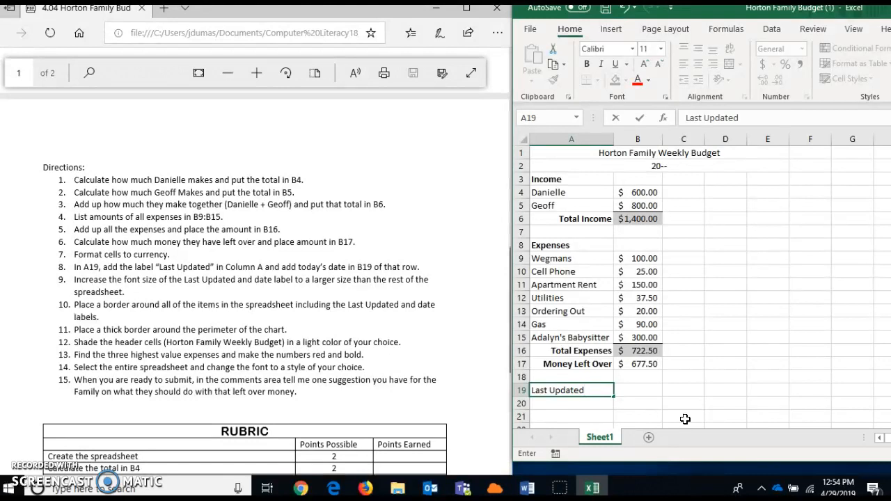
pyautogui.press('Tab')
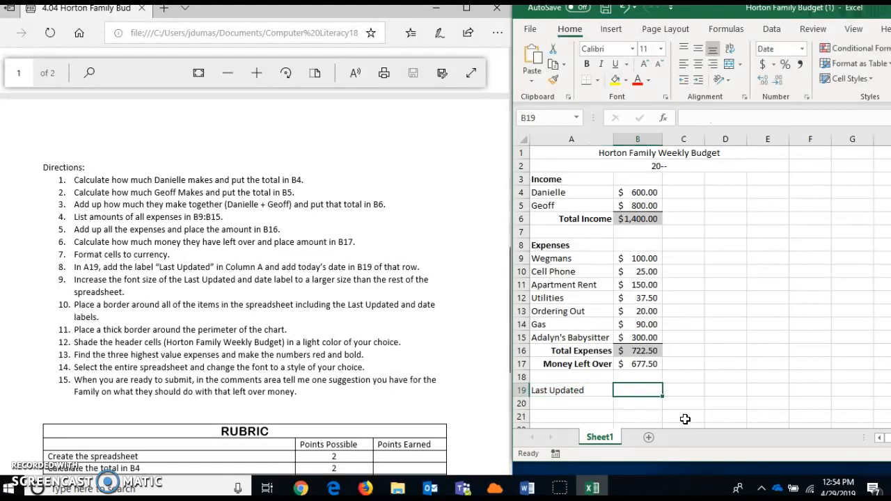
pyautogui.write('4/29/19')
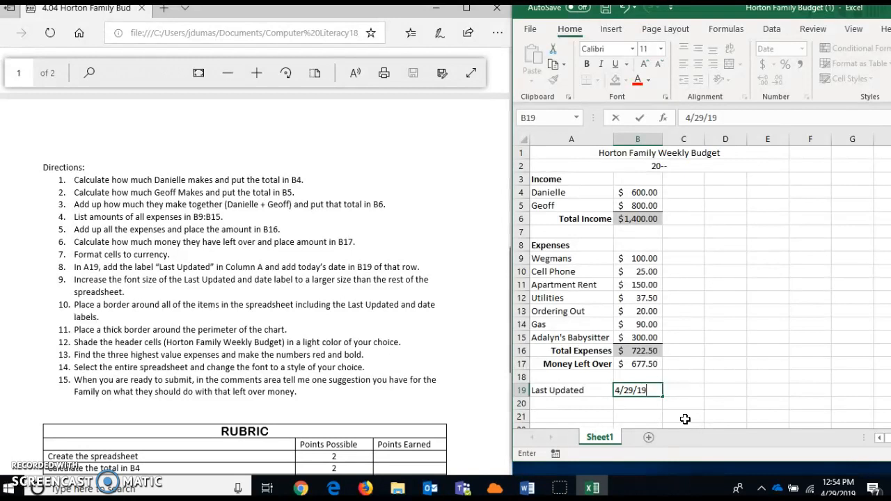
pyautogui.click(722, 387)
# Increase the font size of the Last Updated label and its date in A19:B19 to 16
pyautogui.moveTo(539, 390); pyautogui.dragTo(642, 387)
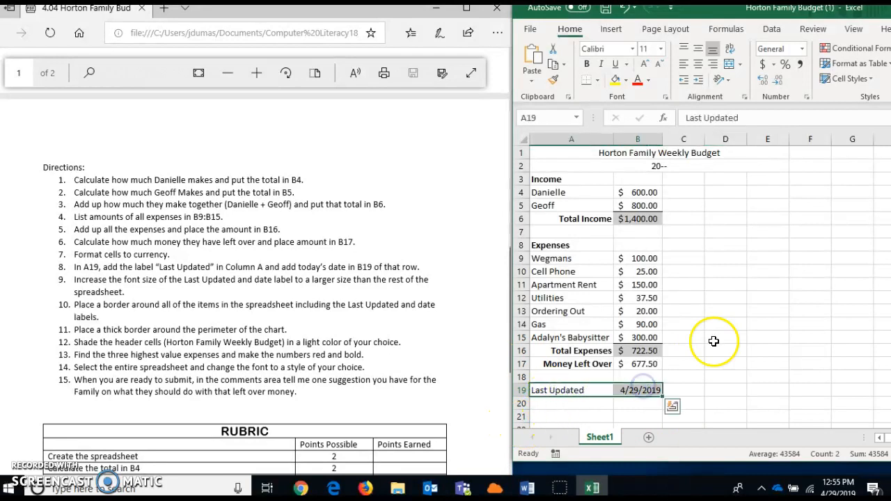
pyautogui.click(660, 49)
pyautogui.click(646, 135)
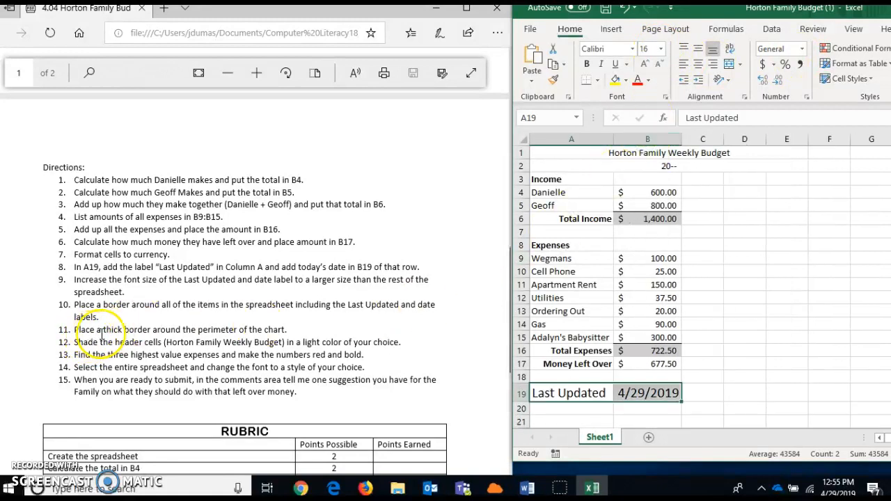
# Place a thick outside border around the whole budget range A1:E20
pyautogui.moveTo(554, 151); pyautogui.dragTo(771, 405)
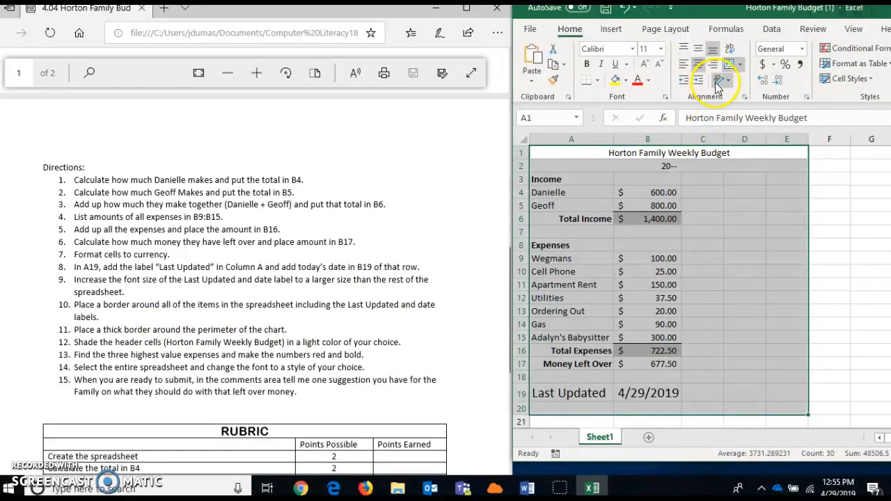
pyautogui.click(597, 80)
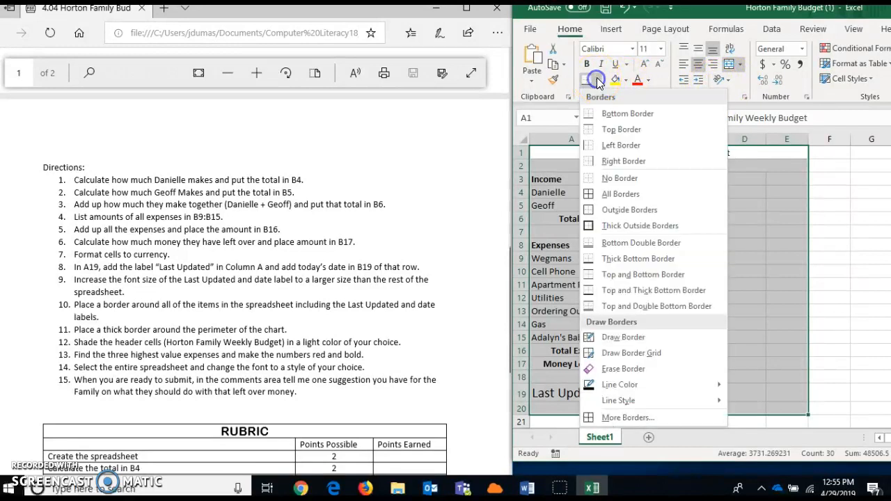
pyautogui.click(622, 230)
pyautogui.click(852, 215)
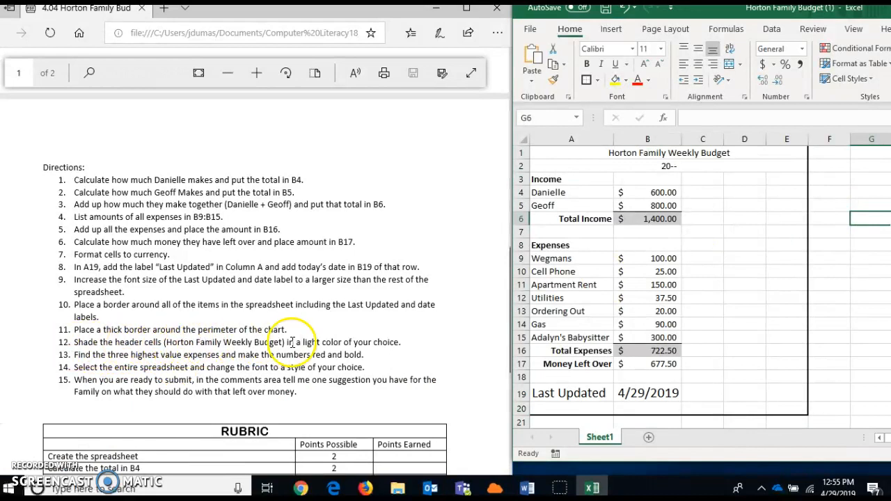
# Shade the Horton Family Weekly Budget header cell in row 1 with a light gray fill
pyautogui.click(589, 155)
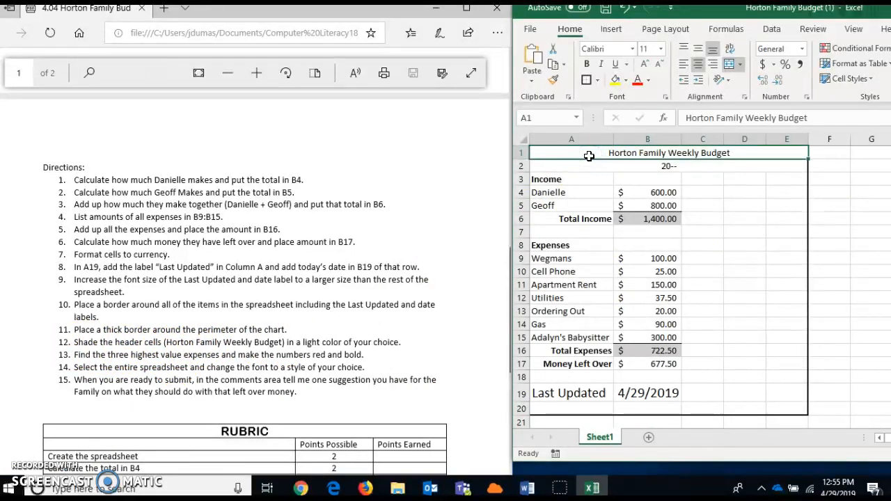
pyautogui.click(624, 81)
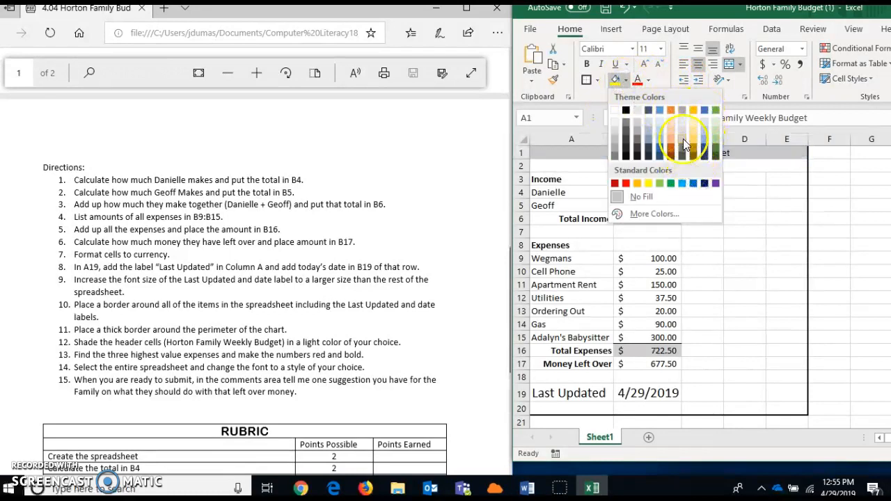
pyautogui.click(628, 131)
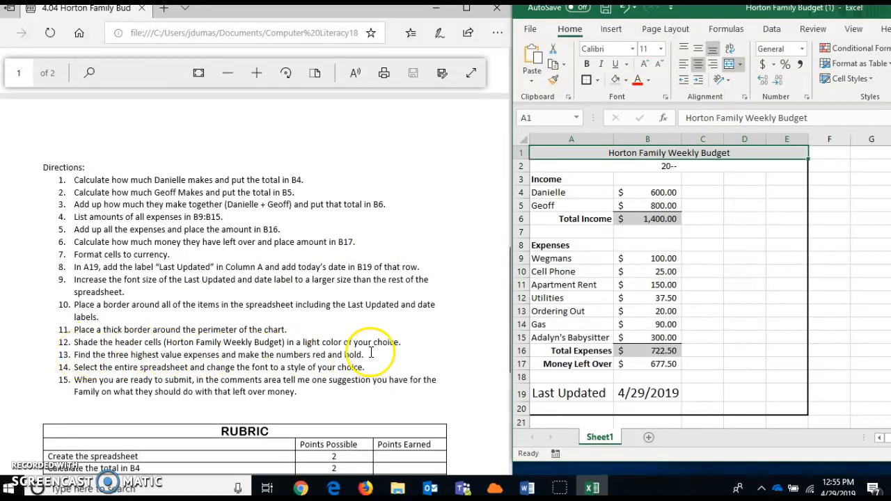
# Make the three highest expense amounts red and bold: the babysitter in B15, Apartment Rent in B11 and Wegmans in B9
pyautogui.scroll(-2, 374, 353)
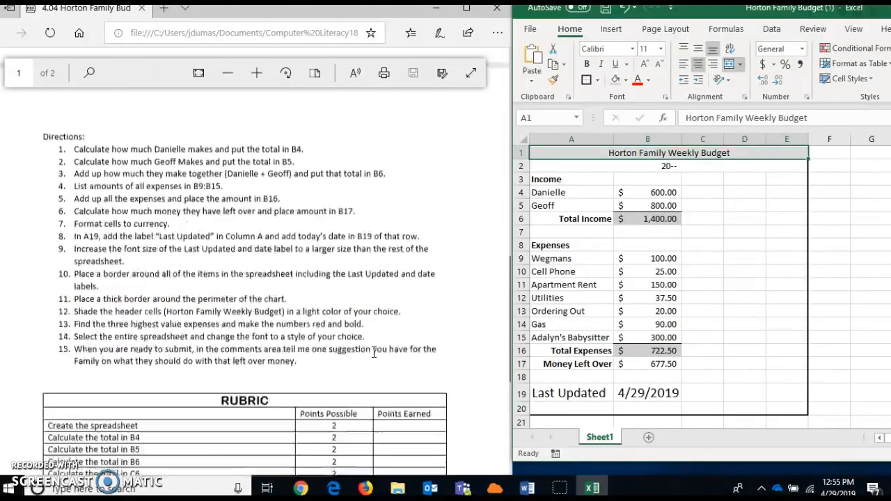
pyautogui.click(661, 339)
pyautogui.click(637, 80)
pyautogui.click(592, 76)
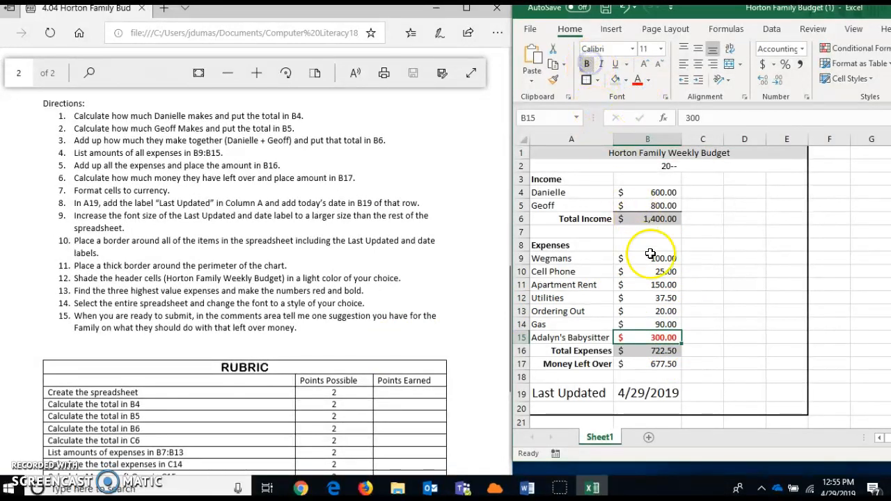
pyautogui.click(669, 285)
pyautogui.click(587, 63)
pyautogui.click(656, 258)
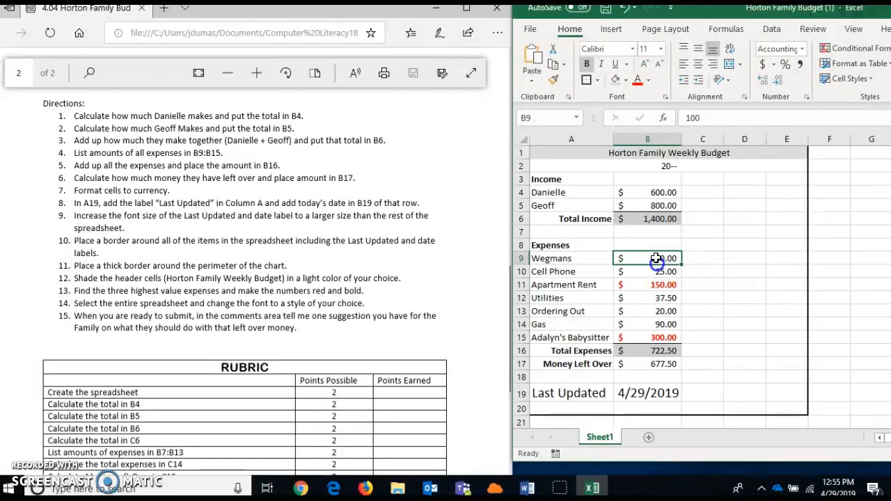
pyautogui.click(637, 79)
pyautogui.click(586, 65)
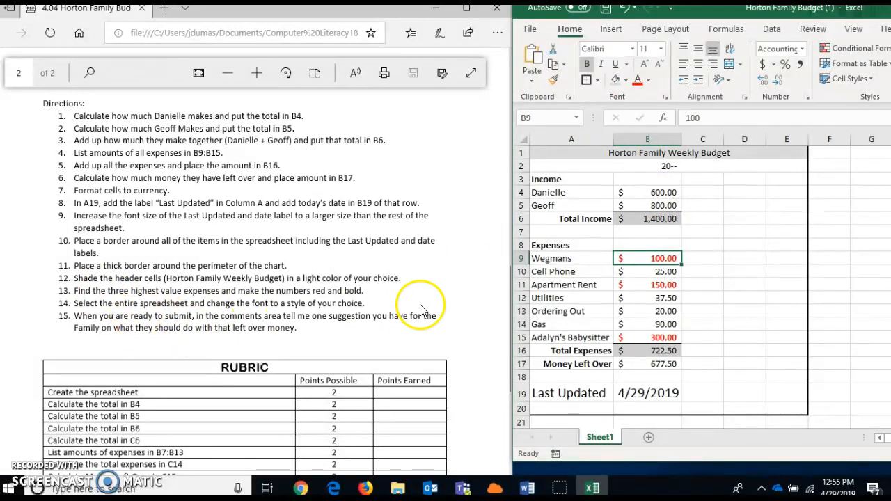
# Change the font of the entire budget in A1:E20 to Arial
pyautogui.click(560, 156)
pyautogui.moveTo(560, 156)
pyautogui.mouseDown()
pyautogui.moveTo(710, 327)
pyautogui.moveTo(667, 402)
pyautogui.mouseUp()
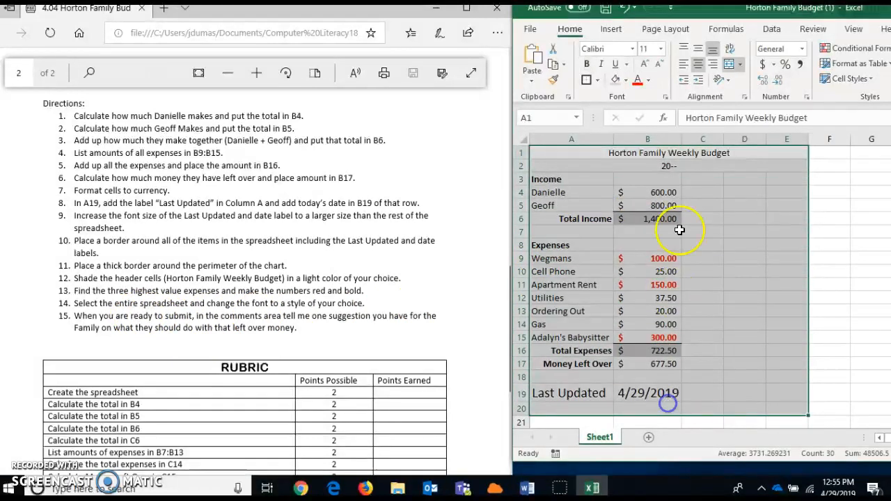
pyautogui.click(632, 48)
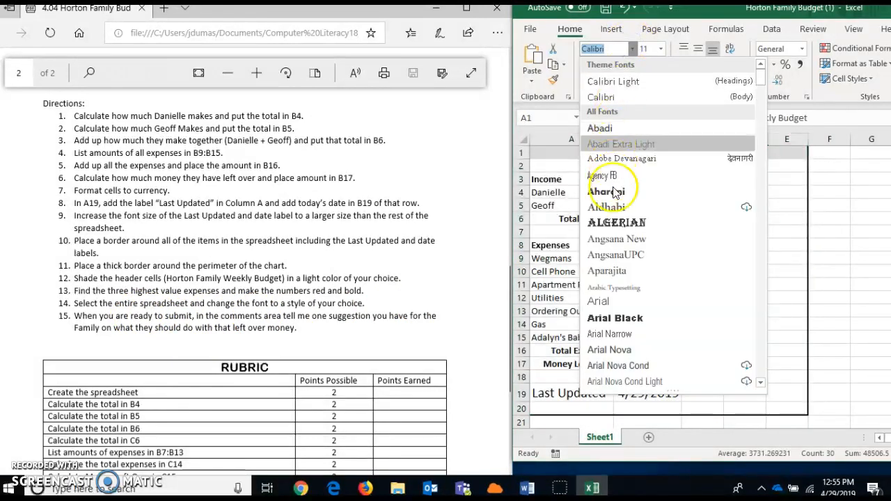
pyautogui.click(608, 298)
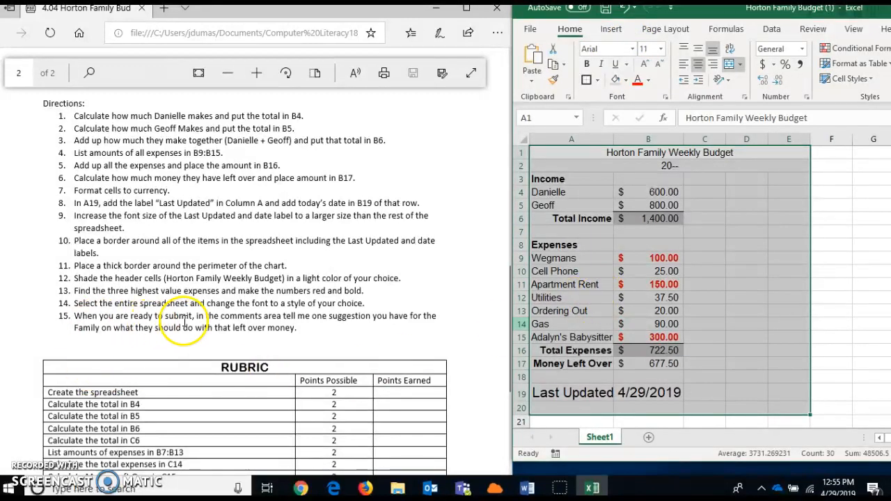
# Check the remaining directions, then close the directions document and maximize the budget workbook window
pyautogui.scroll(-2, 559, 337)
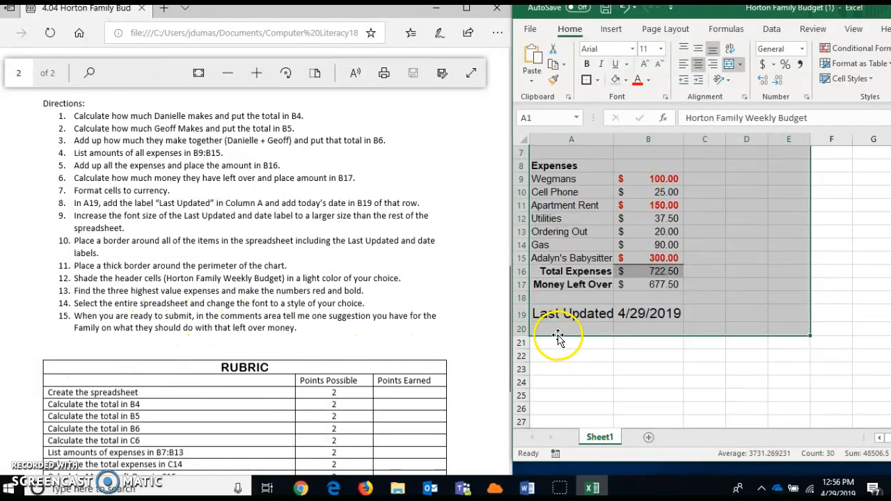
pyautogui.click(557, 332)
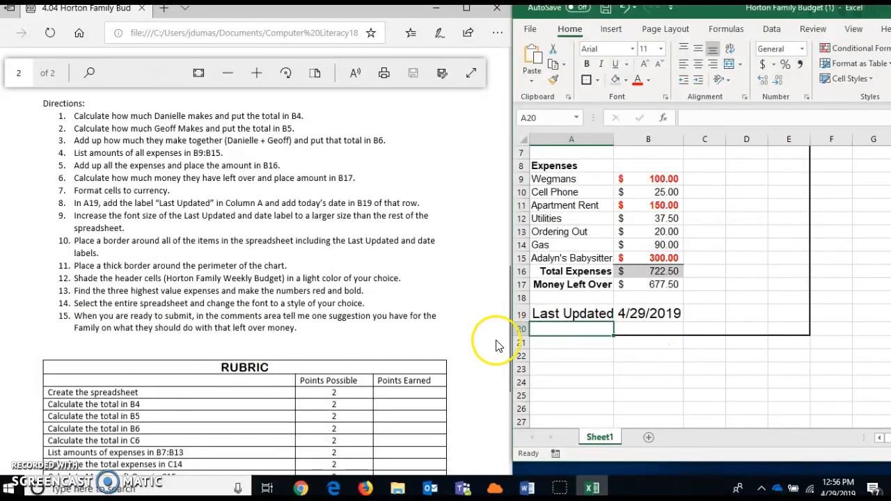
pyautogui.scroll(-3, 383, 352)
pyautogui.scroll(3, 392, 278)
pyautogui.scroll(2, 393, 264)
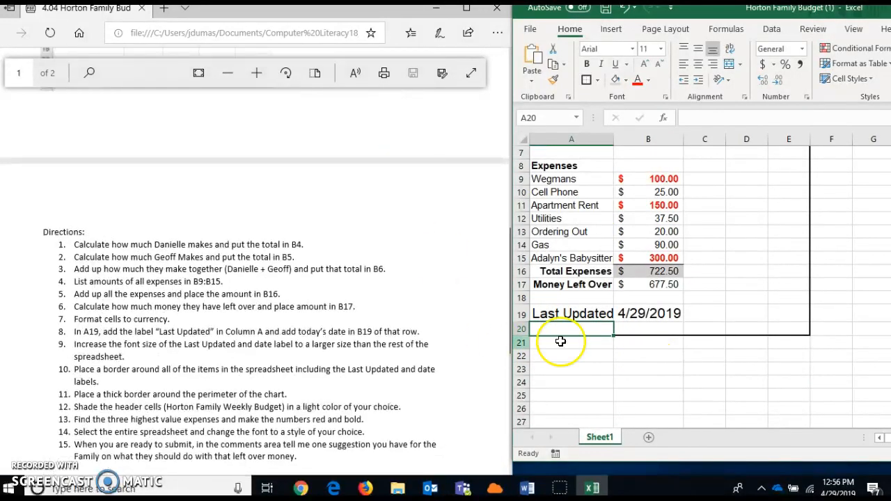
pyautogui.click(499, 10)
pyautogui.moveTo(711, 21); pyautogui.dragTo(491, 28)
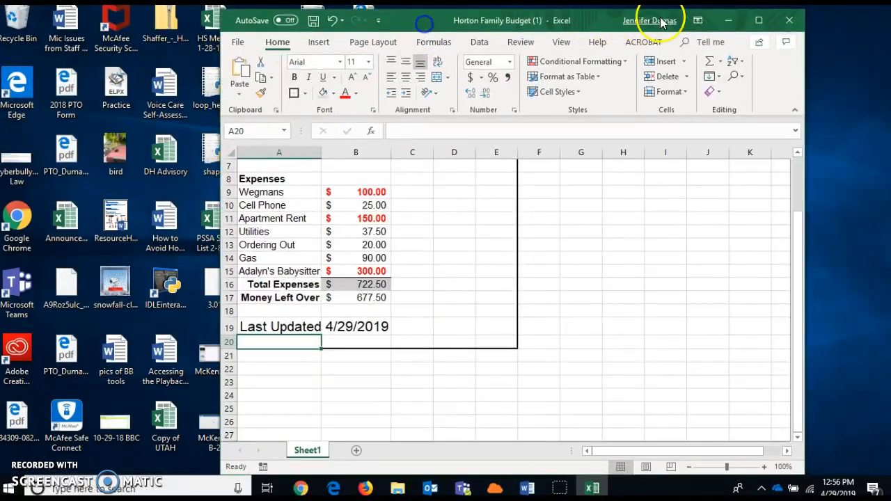
pyautogui.click(758, 21)
# Write the suggestion "The family should save the left over money" in A21 below the bordered budget
pyautogui.click(33, 345)
pyautogui.write('T')
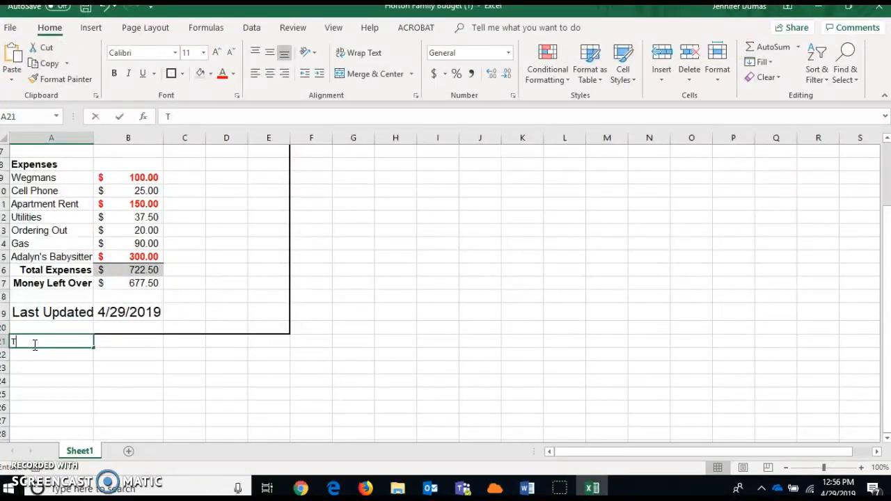
pyautogui.write('he family should save the left over money')
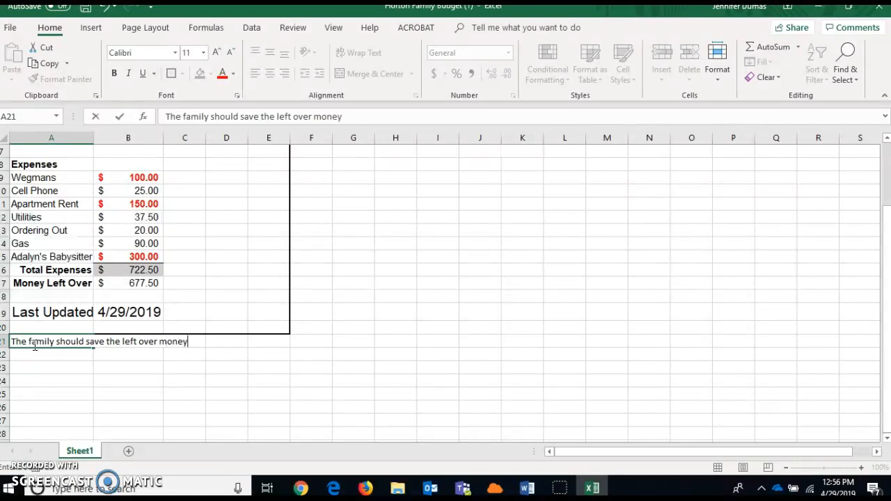
# Insert a 2-D pie chart of the expense names and amounts in A9:B15
pyautogui.moveTo(49, 176); pyautogui.dragTo(135, 255)
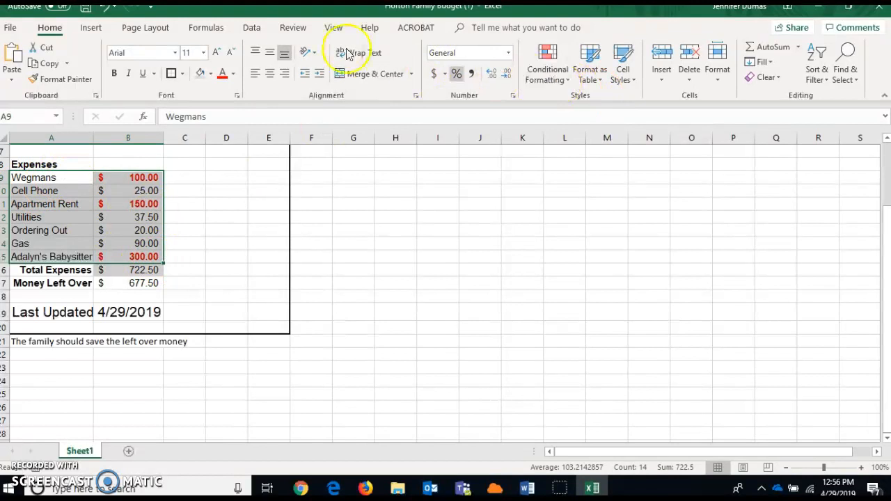
pyautogui.click(89, 28)
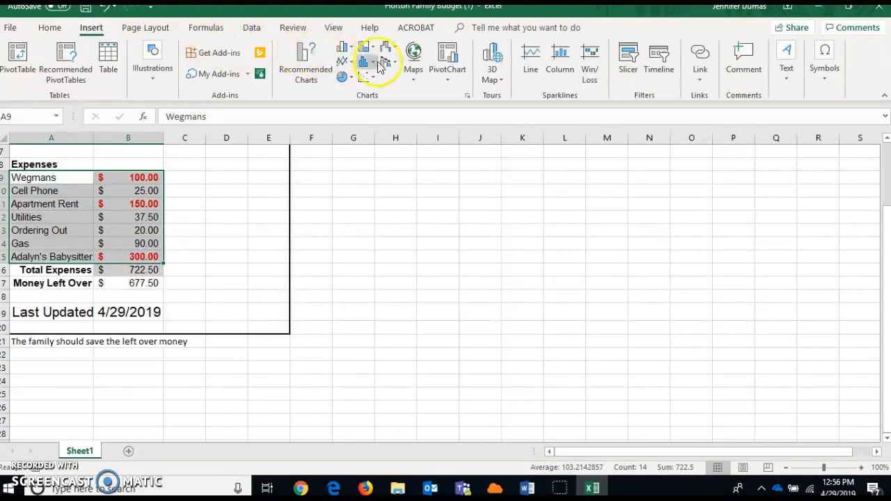
pyautogui.click(350, 81)
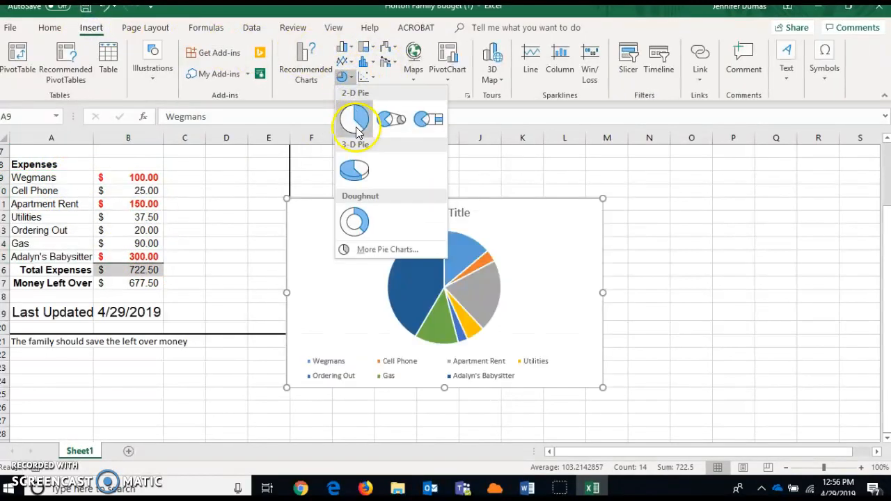
pyautogui.click(357, 132)
# Replace the pie chart's title with "Weekly Expenses"
pyautogui.doubleClick(439, 213)
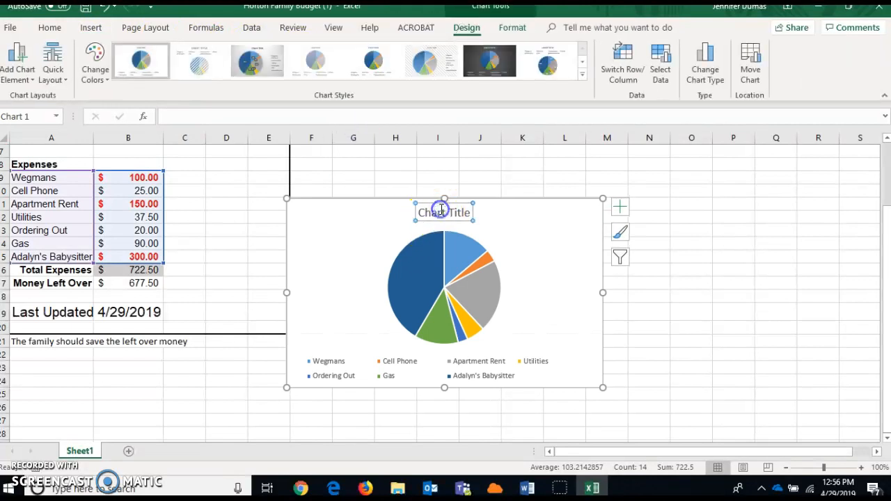
pyautogui.doubleClick(437, 215)
pyautogui.doubleClick(435, 216)
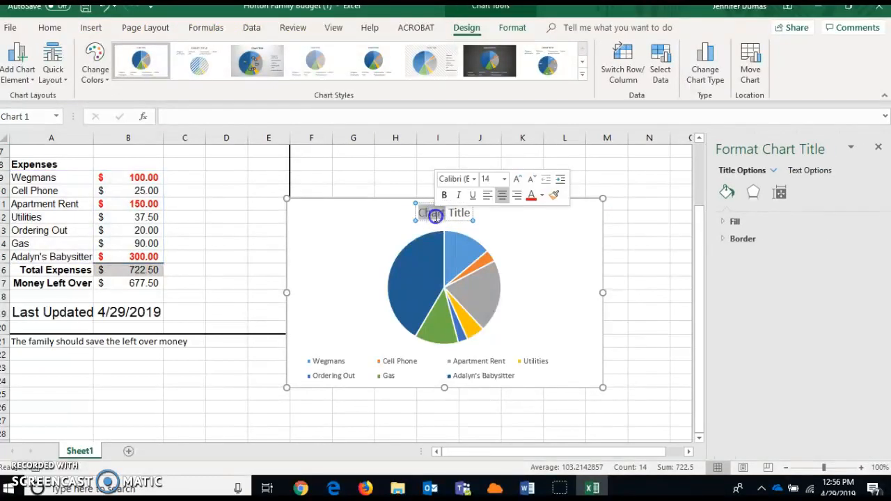
pyautogui.write('Wee')
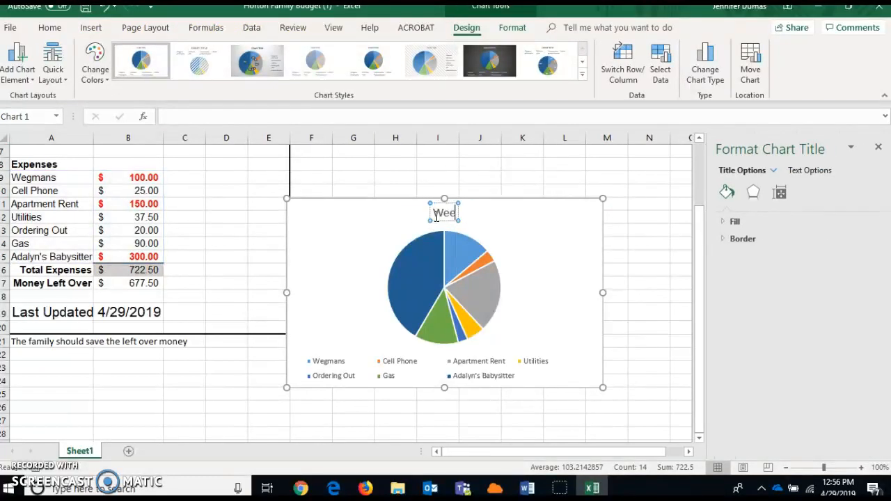
pyautogui.write('kly Expenses')
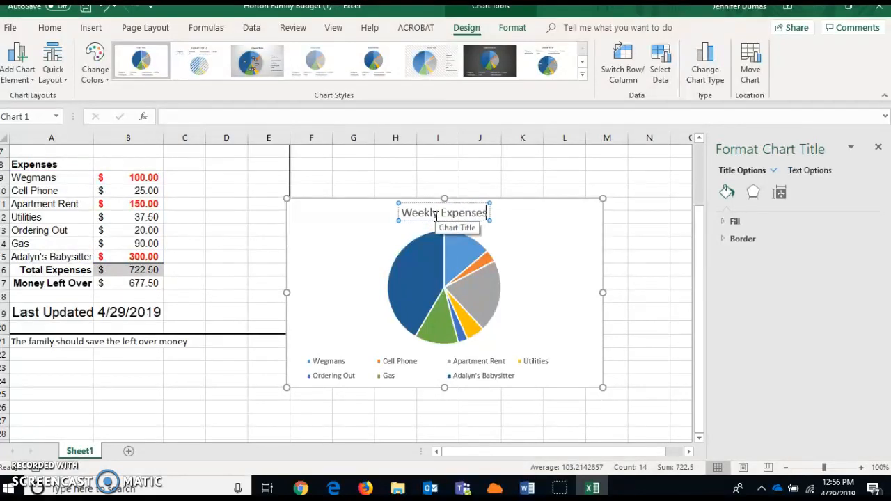
# Move the pie chart slightly so it clears the budget's thick border, and add data labels to its slices
pyautogui.moveTo(550, 252); pyautogui.dragTo(581, 241)
pyautogui.click(638, 201)
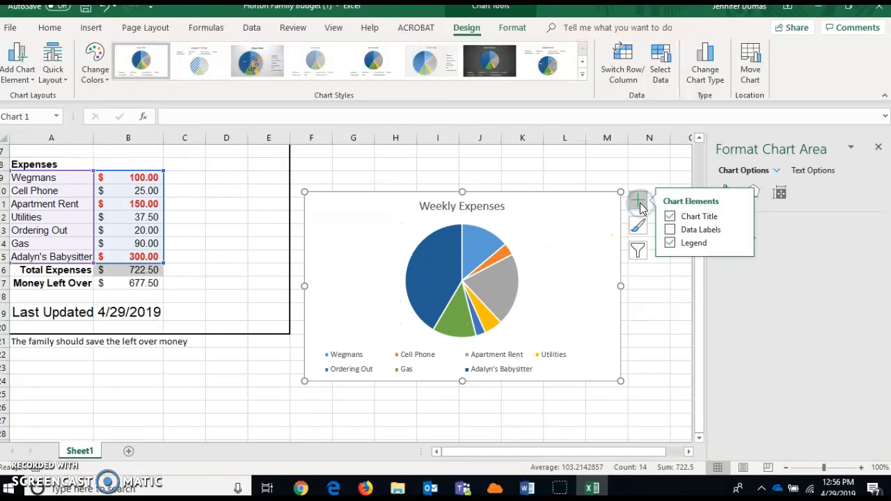
pyautogui.click(694, 235)
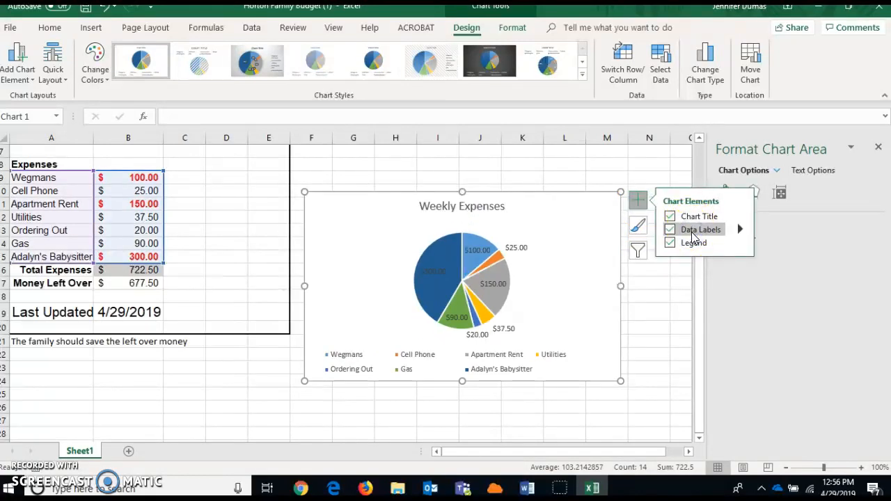
pyautogui.click(654, 308)
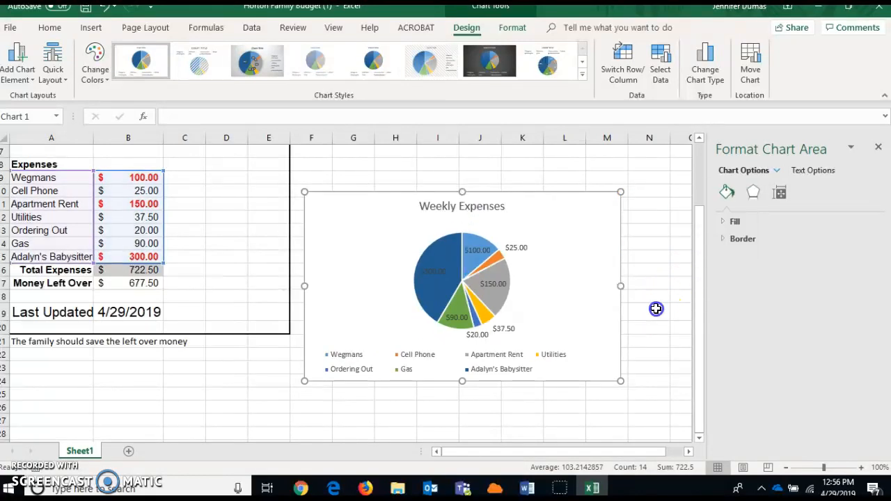
pyautogui.scroll(1, 655, 309)
pyautogui.scroll(2, 656, 310)
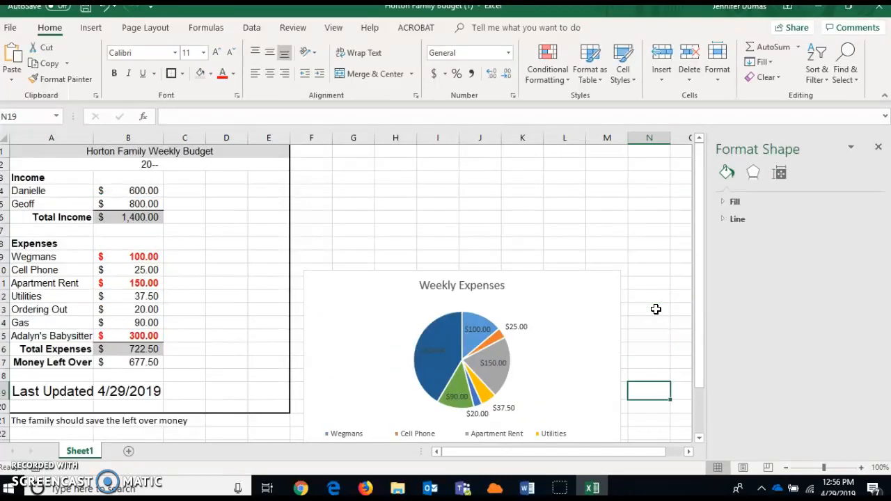